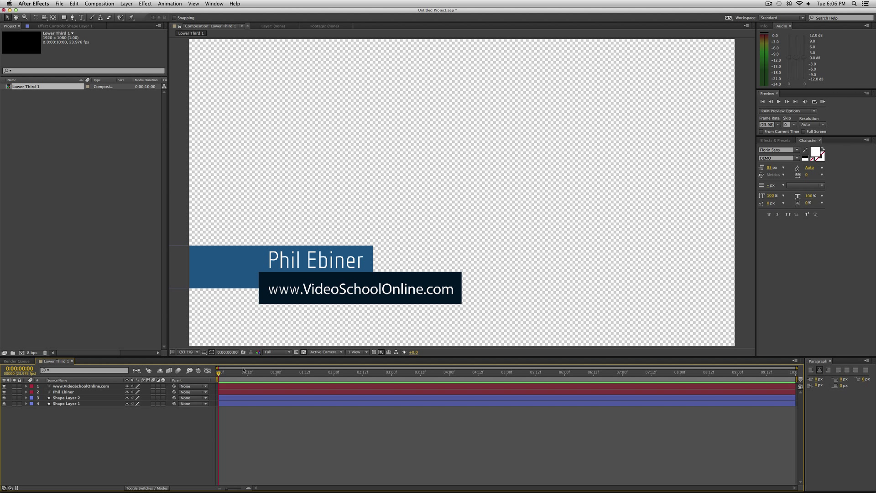
# Rename the name text layer to 'Interviewee 1'
pyautogui.click(242, 386)
pyautogui.press('F2')
pyautogui.click(305, 270)
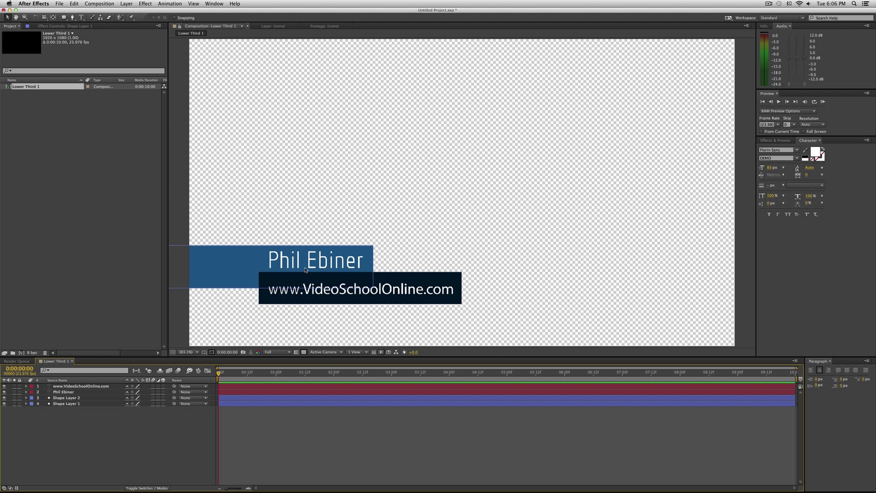
pyautogui.click(178, 309)
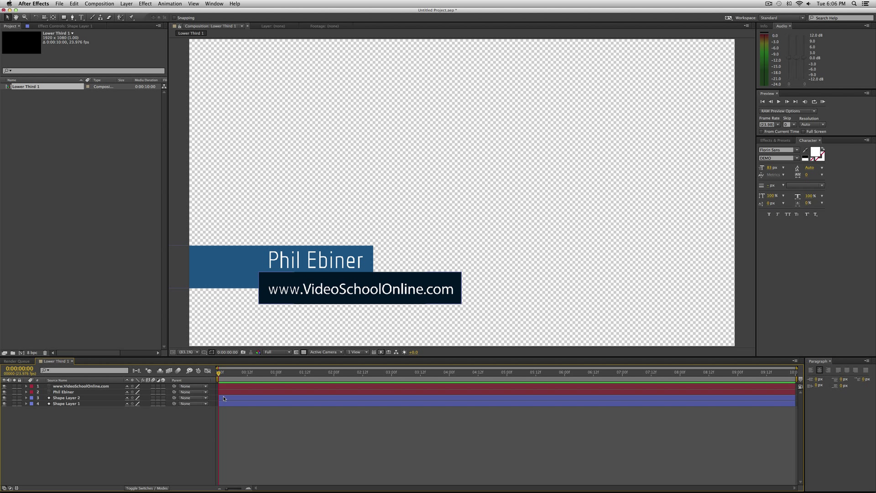
pyautogui.click(232, 391)
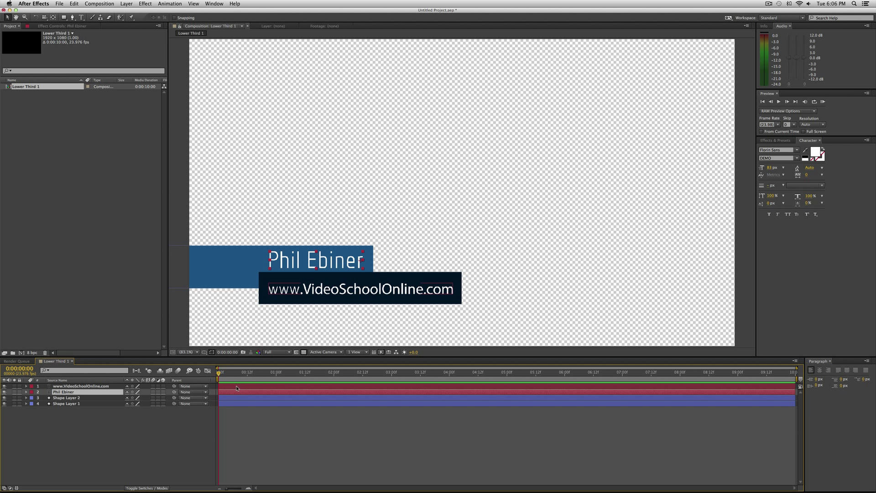
pyautogui.click(237, 386)
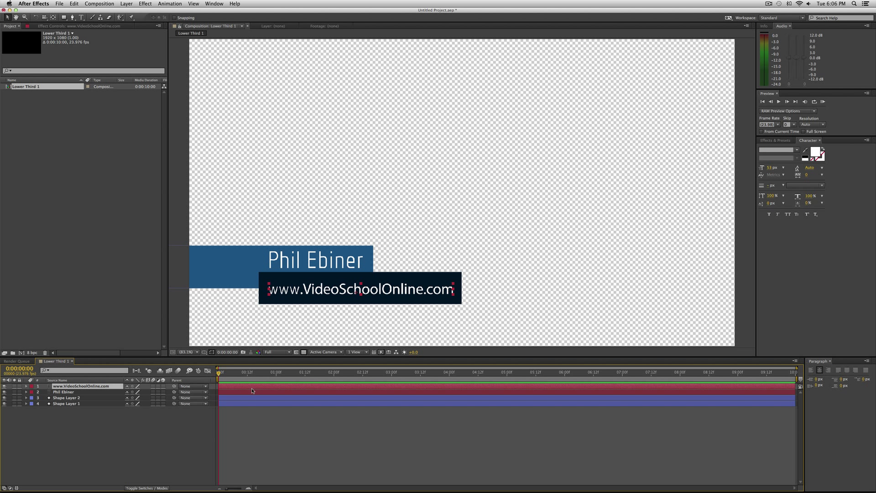
pyautogui.click(70, 392)
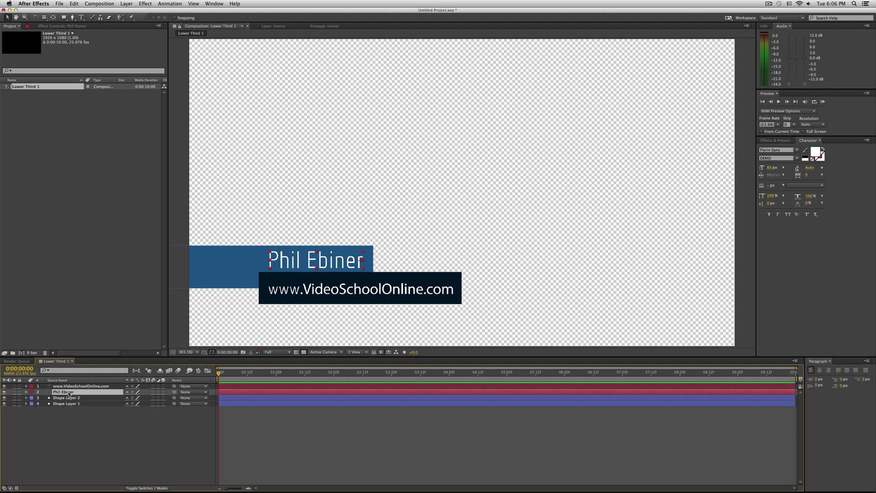
pyautogui.press('Return')
pyautogui.write('Intr')
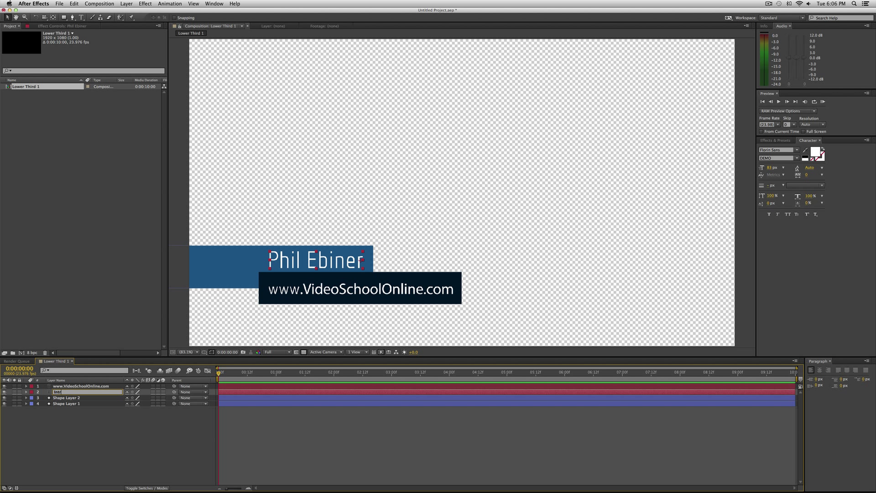
pyautogui.write('erviewee 1')
pyautogui.press('Return')
# Rename the URL text layer to 'Description 1'
pyautogui.click(102, 387)
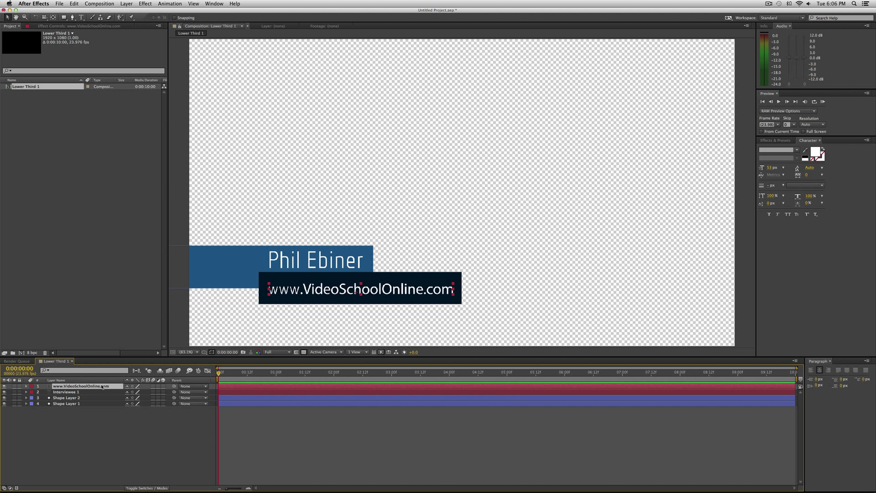
pyautogui.press('Return')
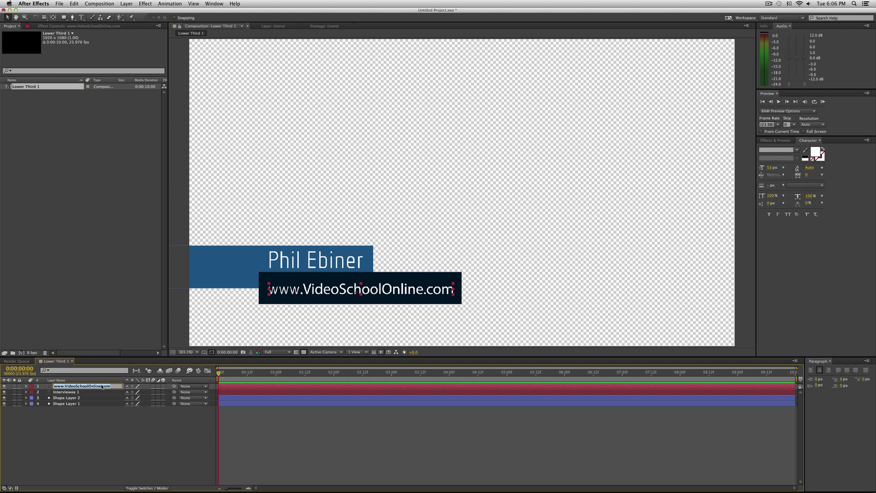
pyautogui.write('Description 1')
pyautogui.press('Return')
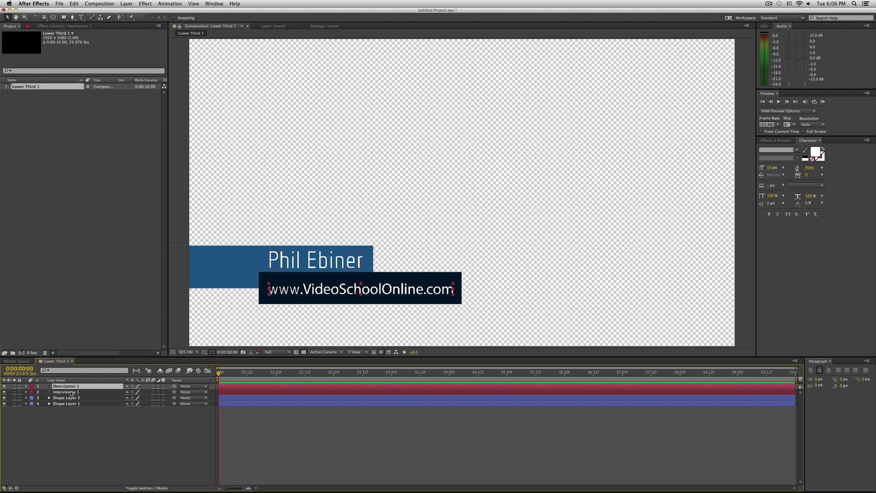
# Duplicate both text layers as Interviewee 2 and Description 2, stacked as a pair
pyautogui.keyDown('shift'); pyautogui.click(71, 392); pyautogui.keyUp('shift')
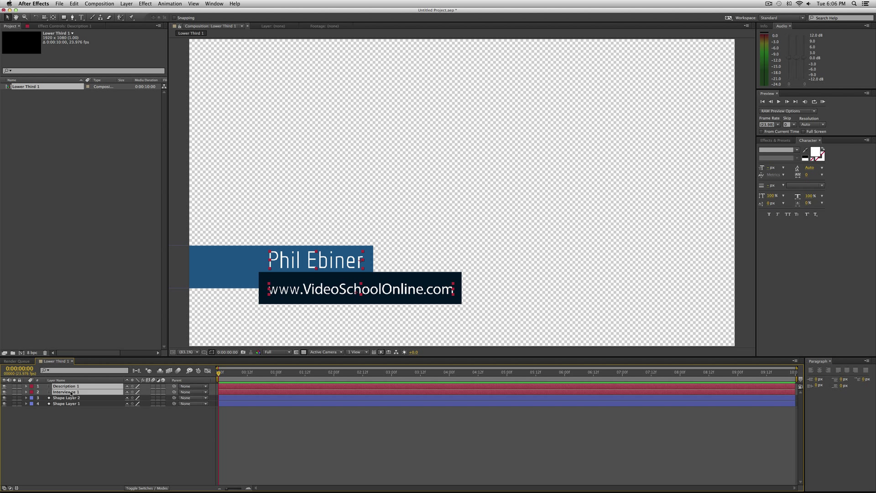
pyautogui.press('super+d')
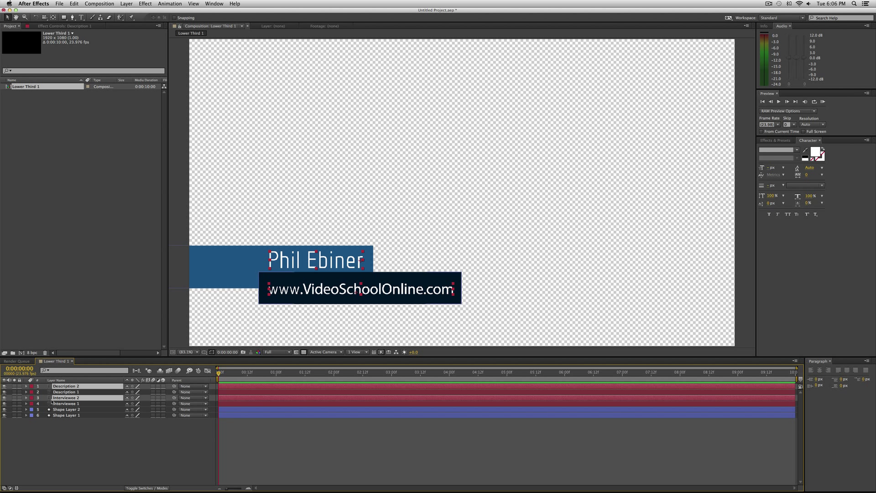
pyautogui.press('super+shift+a')
pyautogui.moveTo(46, 398); pyautogui.dragTo(47, 395)
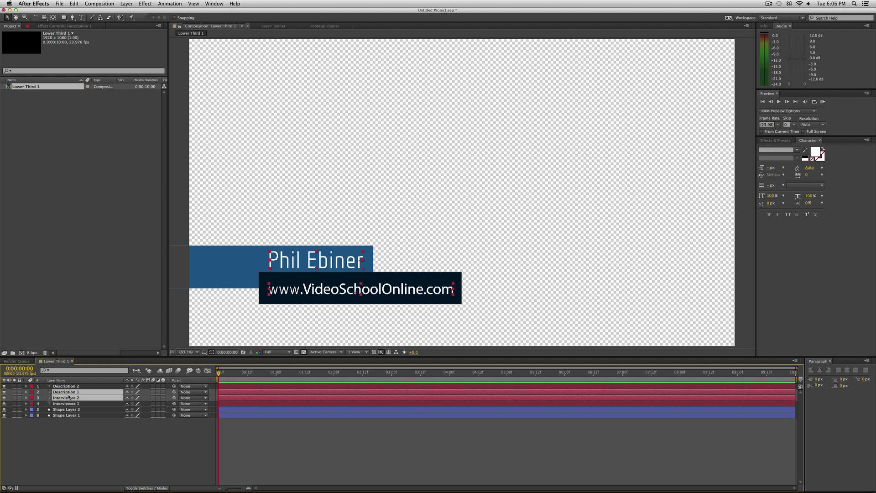
pyautogui.press('super+shift+a')
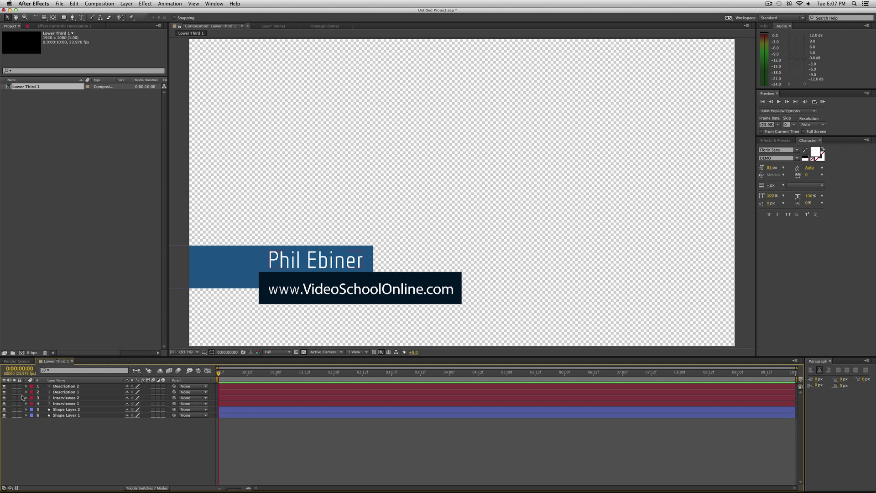
pyautogui.moveTo(55, 398); pyautogui.dragTo(57, 391)
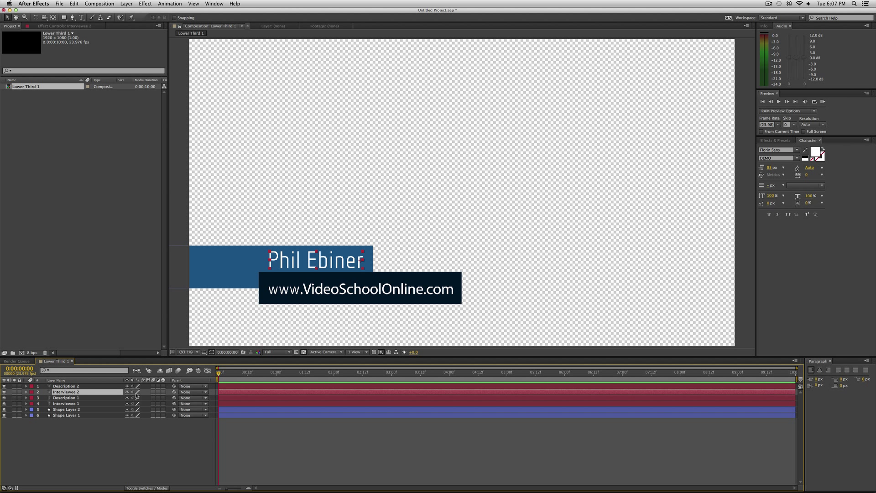
# Hide the original Interviewee 1 and Description 1 layers
pyautogui.click(73, 398)
pyautogui.keyDown('shift'); pyautogui.click(73, 404); pyautogui.keyUp('shift')
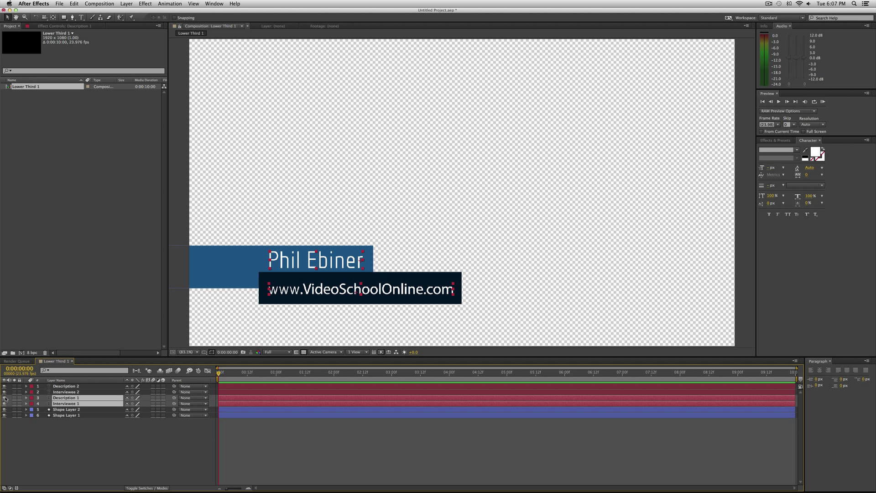
pyautogui.moveTo(4, 398); pyautogui.dragTo(4, 404)
pyautogui.click(133, 444)
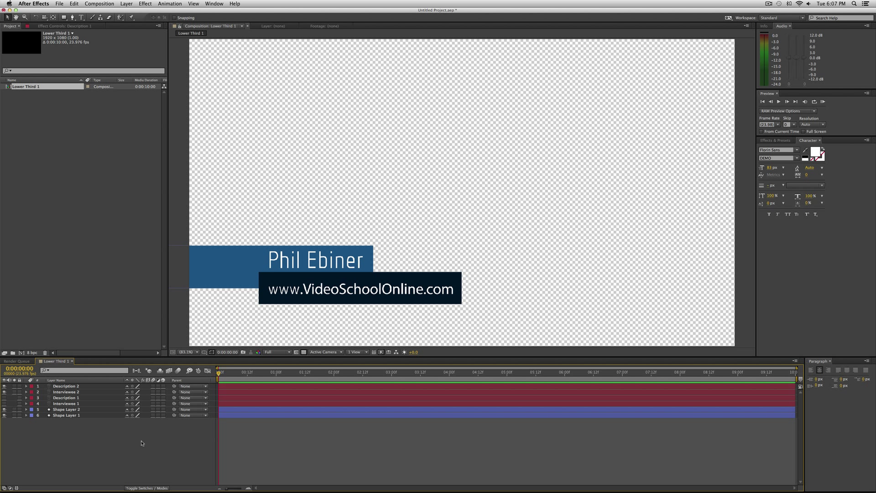
pyautogui.doubleClick(75, 392)
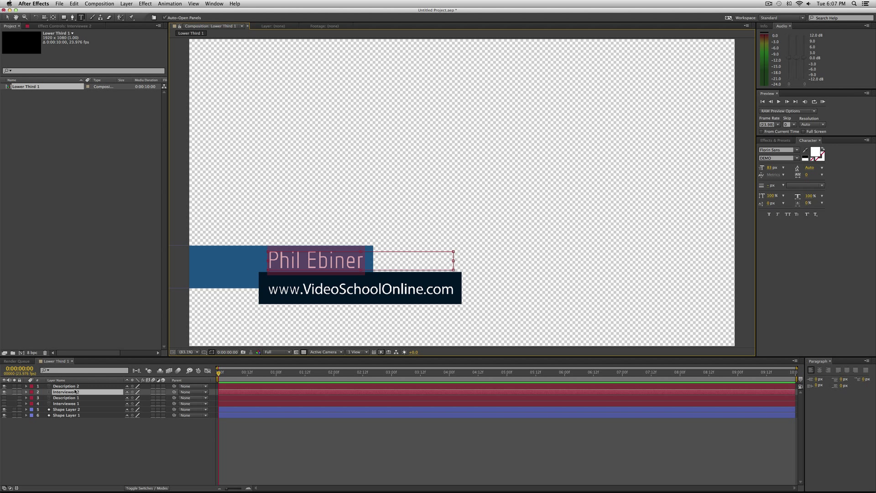
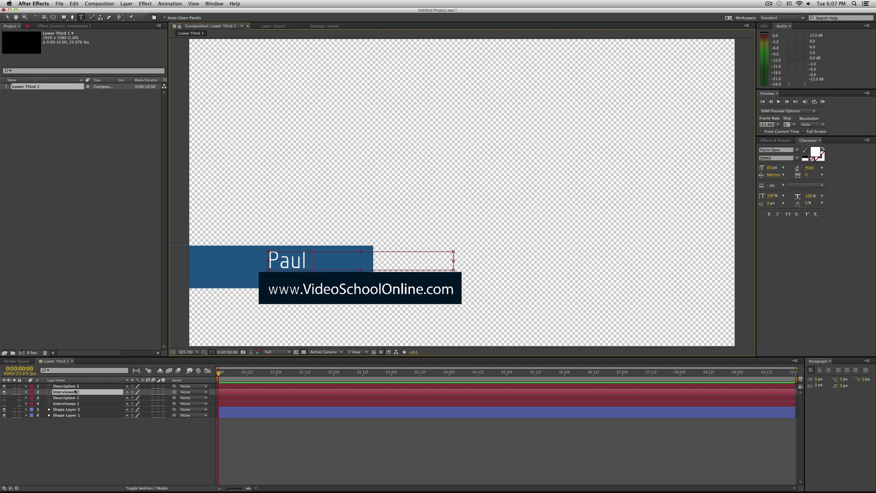
pyautogui.click(120, 453)
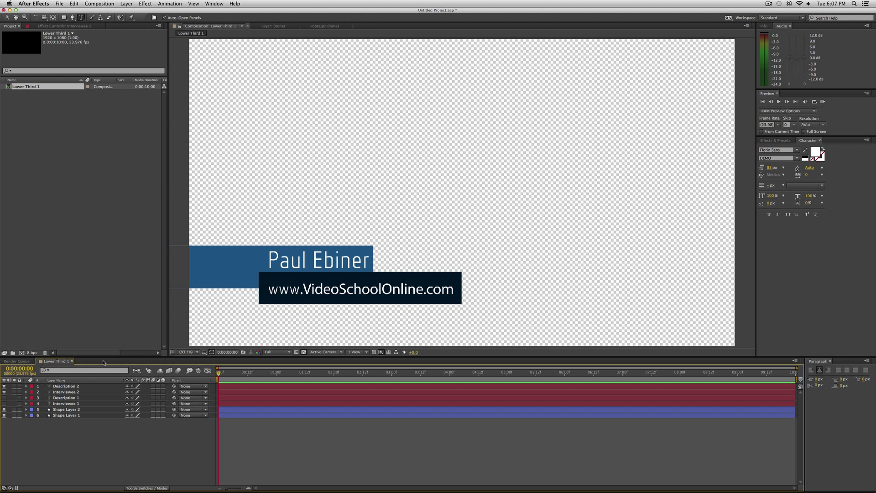
pyautogui.doubleClick(70, 387)
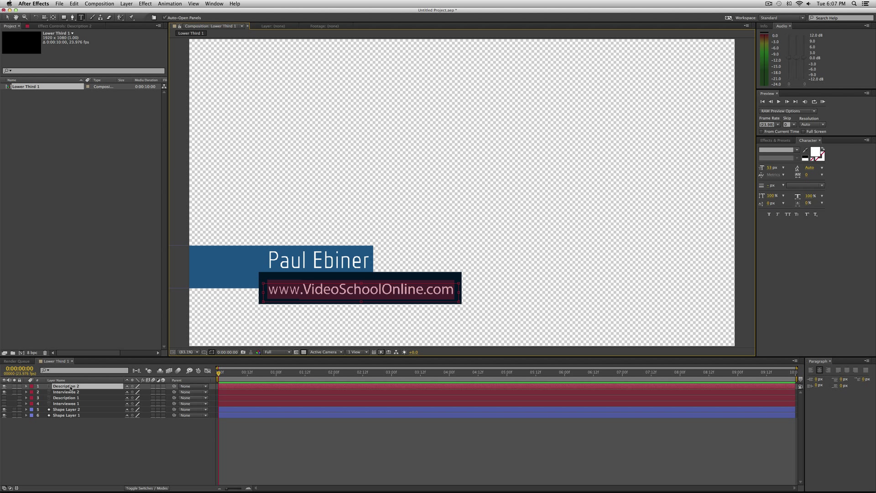
pyautogui.write('Evil ')
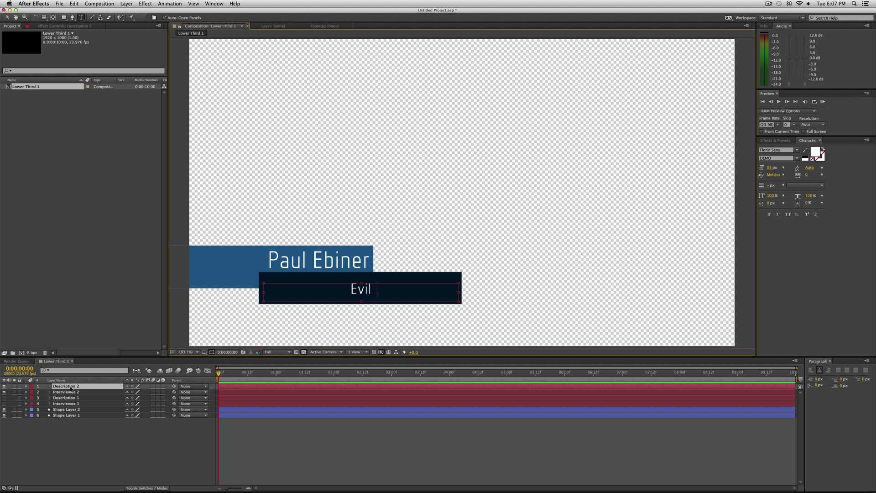
pyautogui.write('Brother')
pyautogui.click(274, 434)
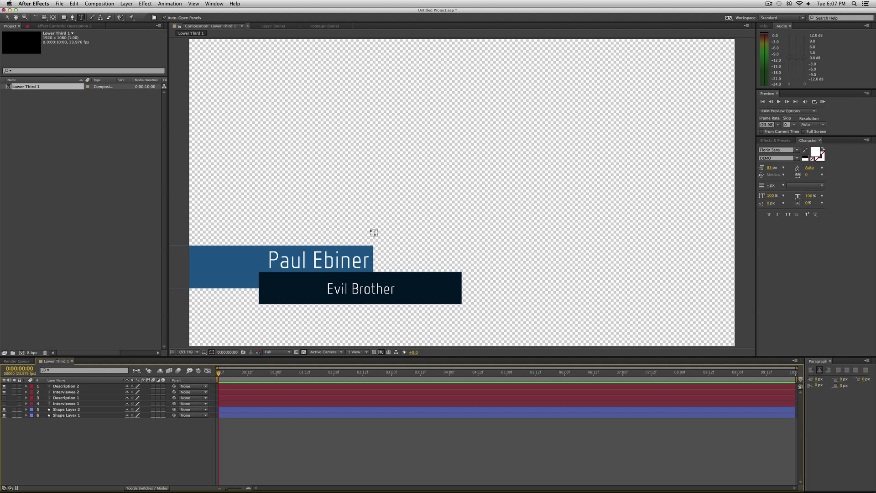
# Centre-align the Evil Brother description in its bar
pyautogui.click(811, 371)
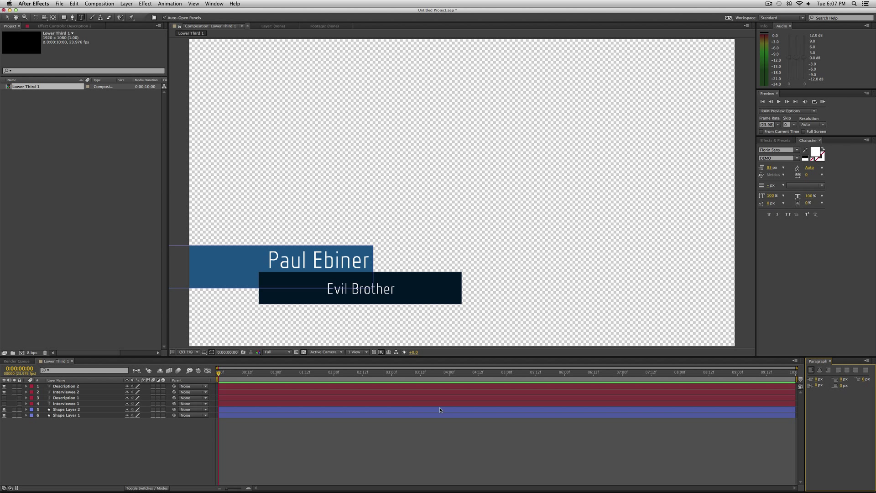
pyautogui.press('super+Down')
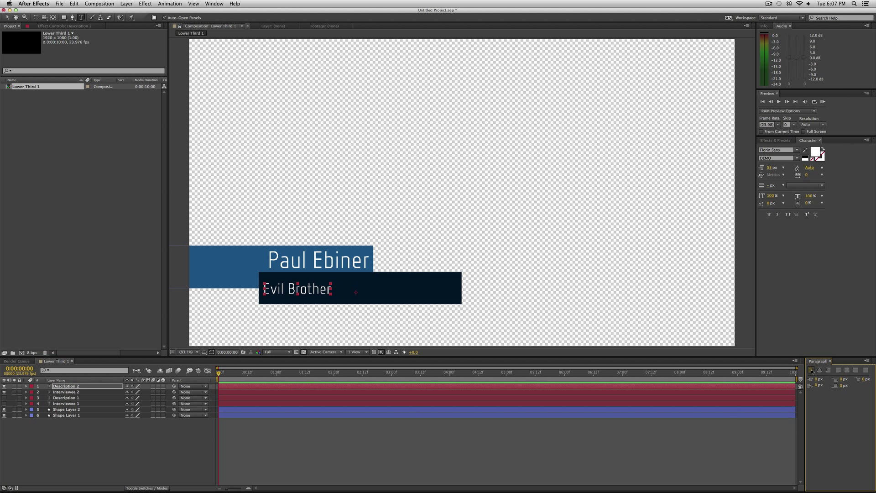
pyautogui.click(820, 370)
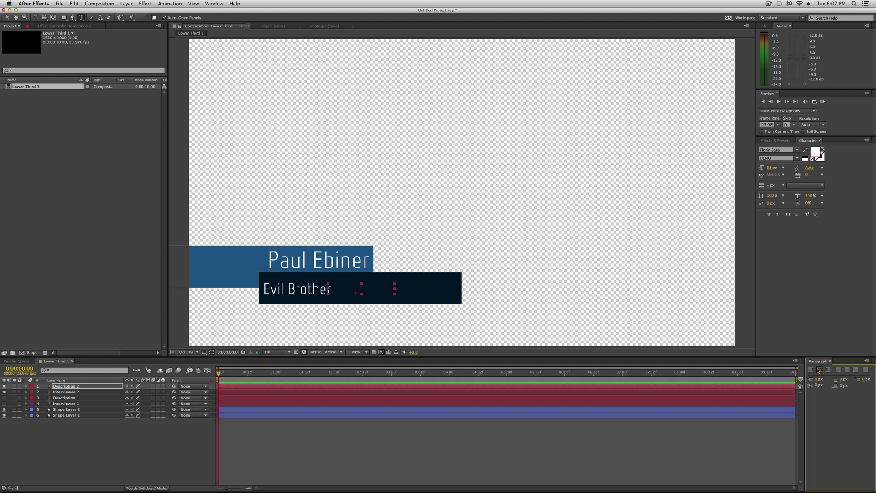
pyautogui.click(357, 445)
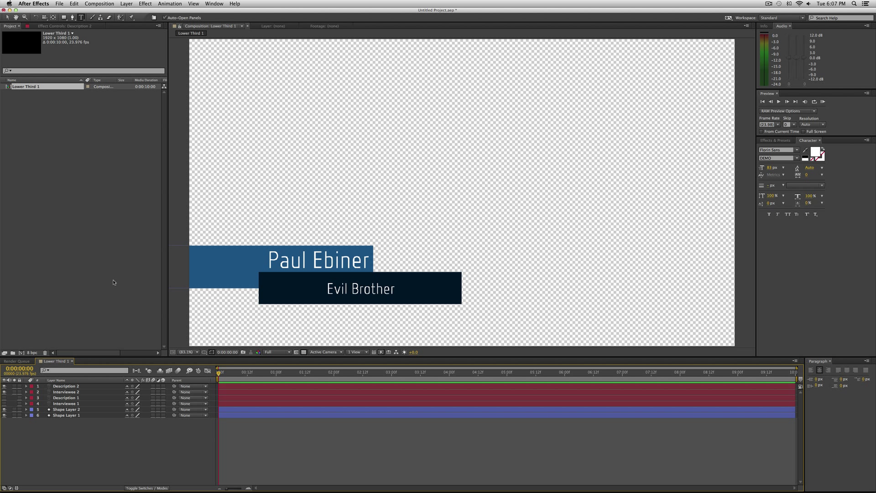
pyautogui.click(30, 417)
pyautogui.click(30, 422)
pyautogui.click(4, 392)
pyautogui.click(6, 387)
pyautogui.click(5, 403)
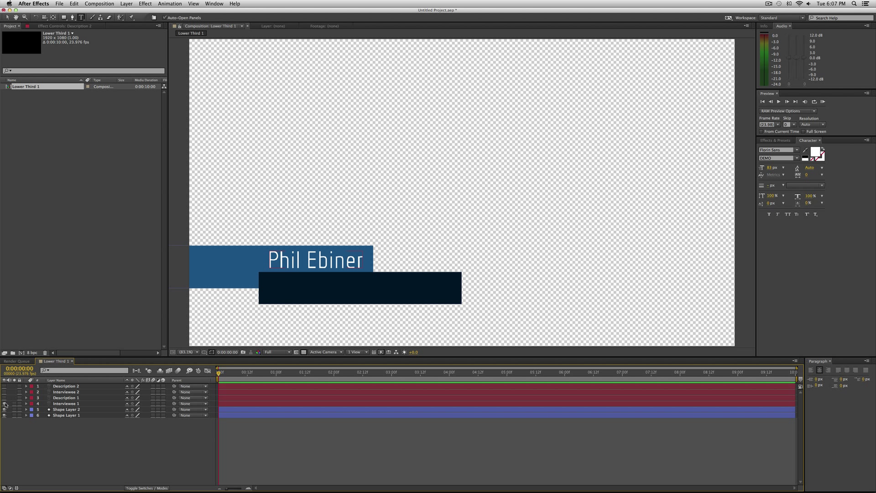
pyautogui.click(4, 398)
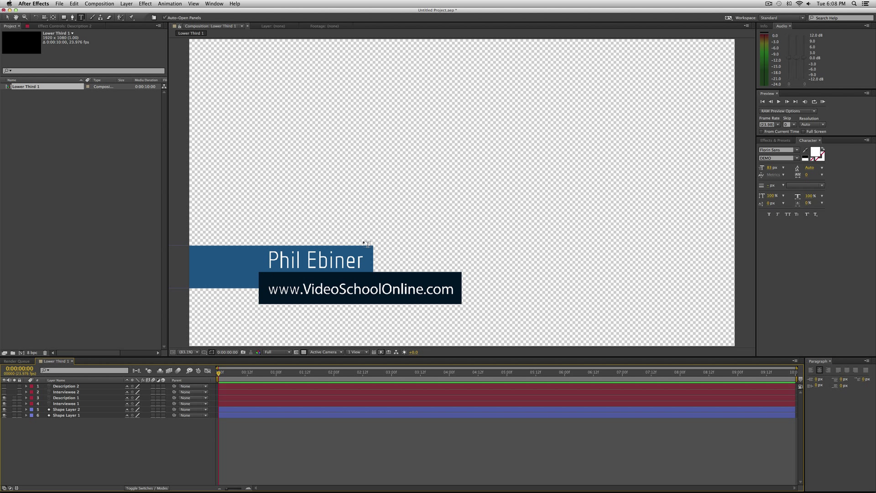
pyautogui.click(65, 405)
pyautogui.click(68, 398)
pyautogui.click(4, 404)
pyautogui.click(4, 397)
pyautogui.click(5, 393)
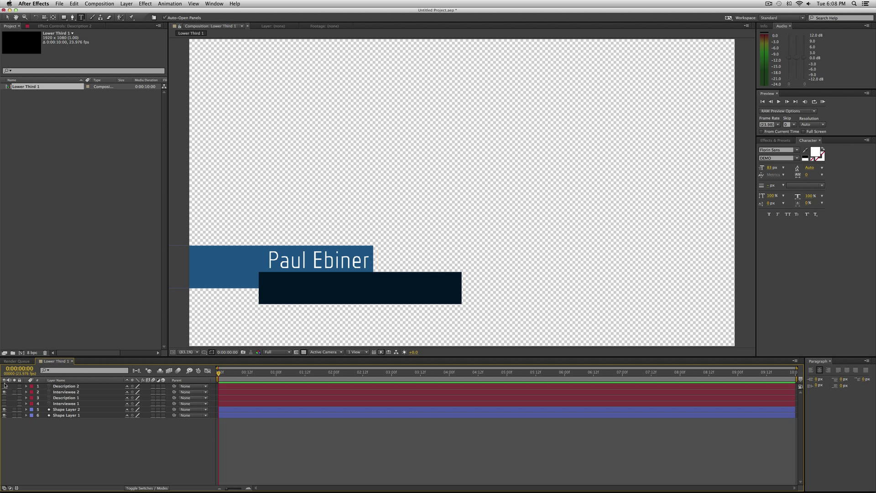
pyautogui.click(4, 386)
pyautogui.click(109, 466)
# Delete the Interviewee 2 and Description 2 layers and show the original text again
pyautogui.click(69, 392)
pyautogui.keyDown('shift'); pyautogui.click(71, 386); pyautogui.keyUp('shift')
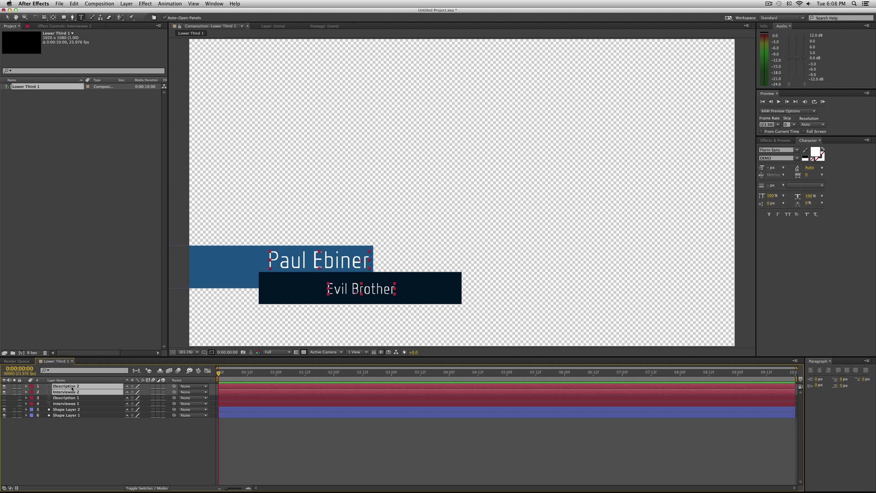
pyautogui.press('Delete')
pyautogui.click(4, 393)
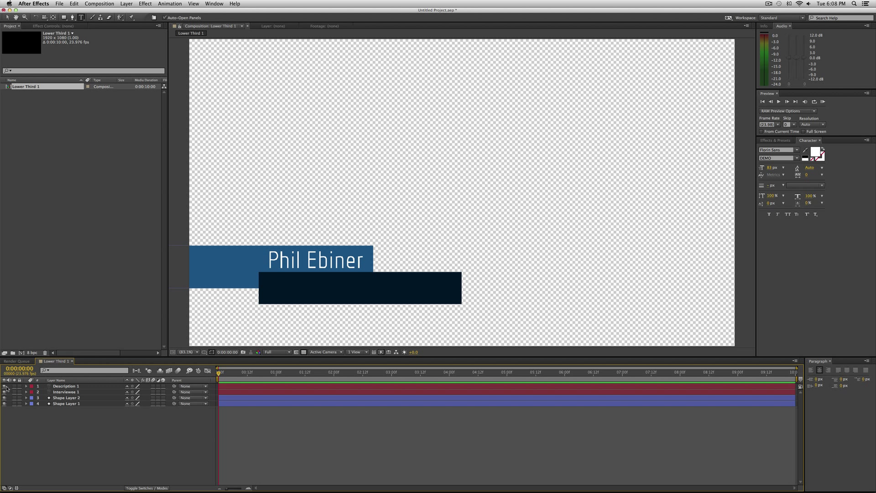
pyautogui.click(4, 387)
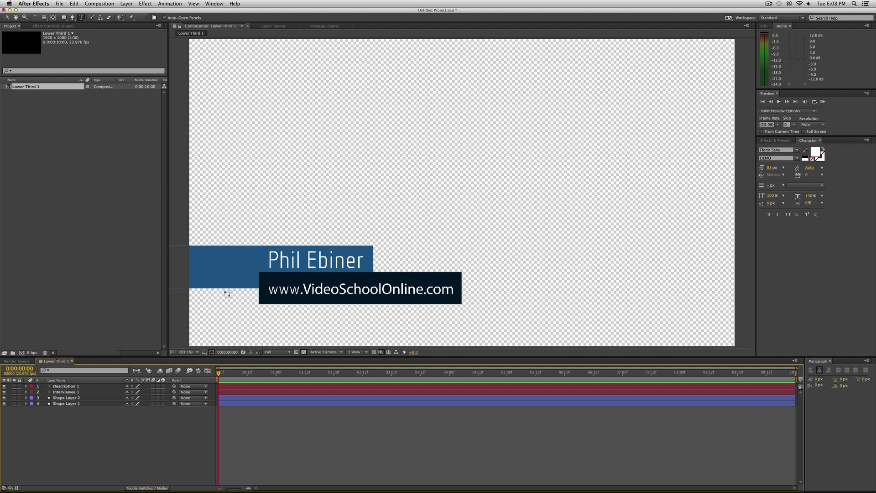
# Duplicate the Lower Third 1 composition and open the new Lower Third 2
pyautogui.click(9, 86)
pyautogui.press('super+d')
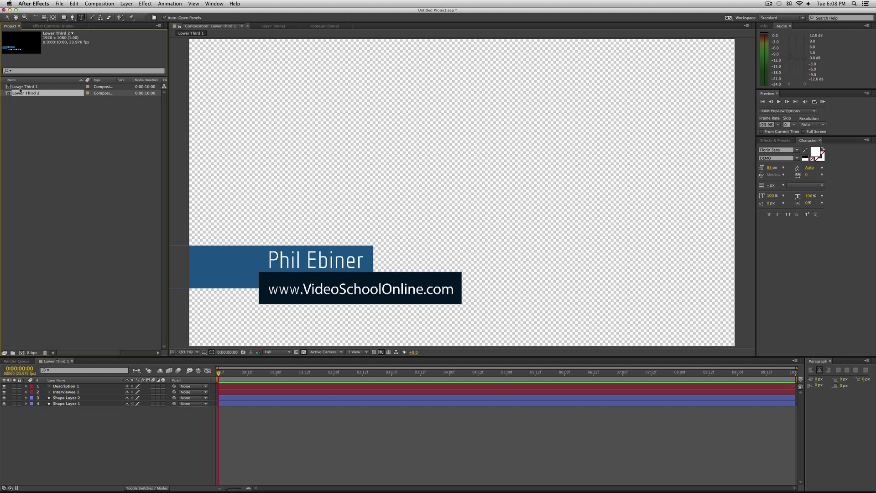
pyautogui.doubleClick(9, 93)
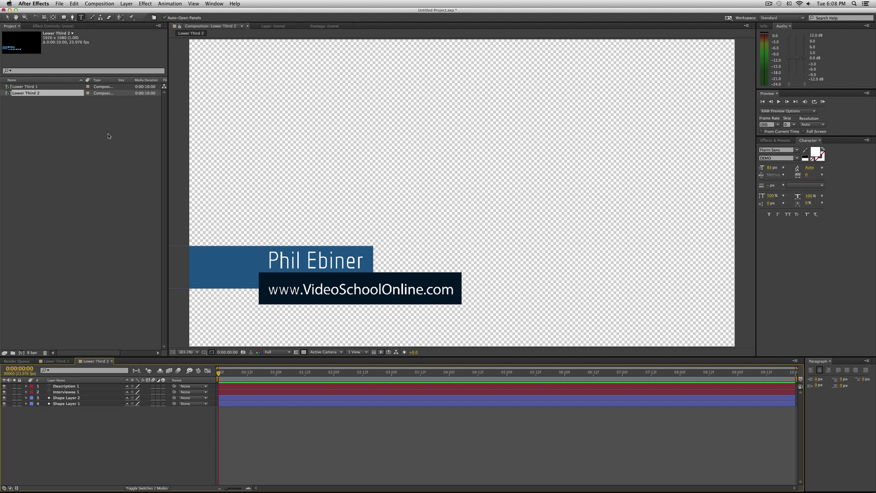
pyautogui.tripleClick(299, 257)
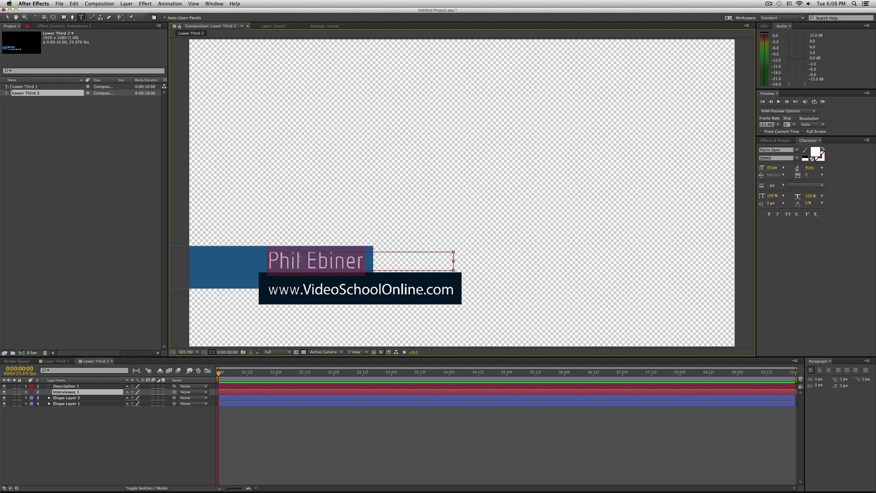
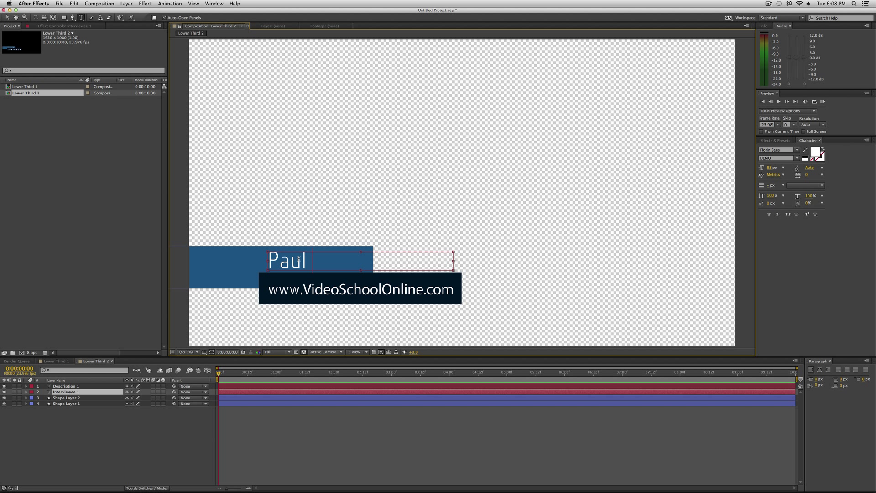
pyautogui.click(287, 388)
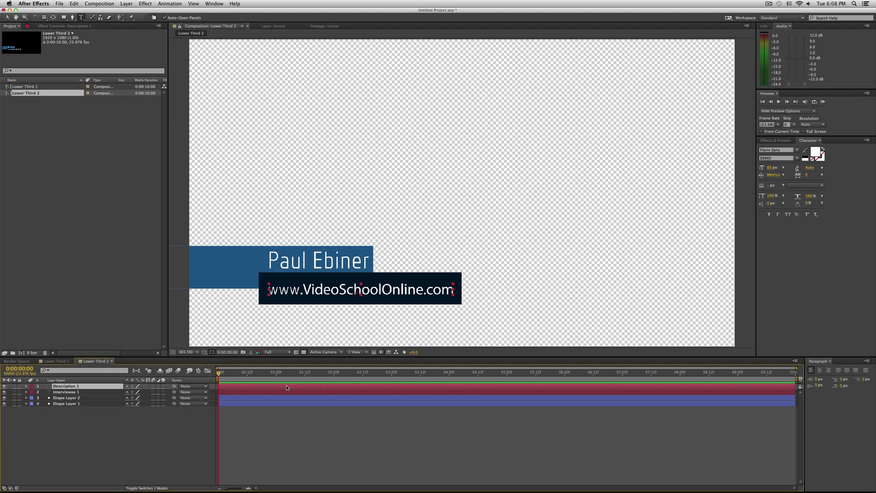
pyautogui.write('Nice Brother')
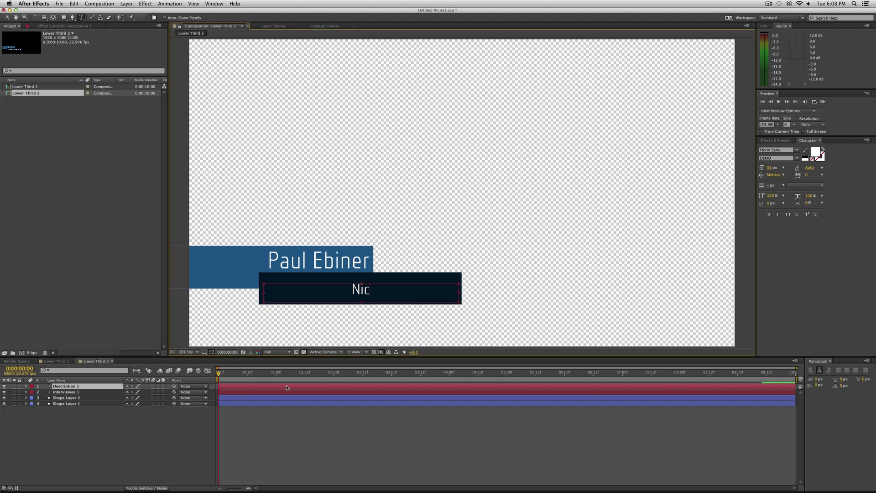
pyautogui.click(273, 429)
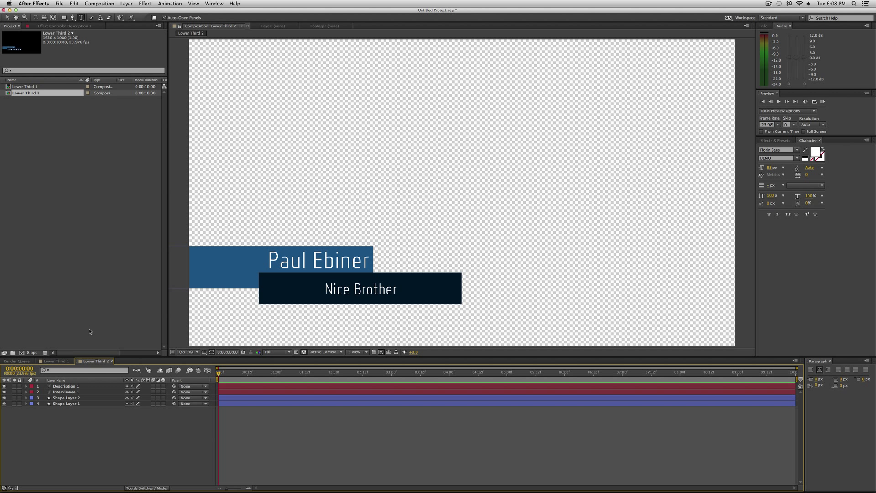
# Compare Lower Third 1 with Lower Third 2, then bring Premiere Pro forward
pyautogui.doubleClick(73, 87)
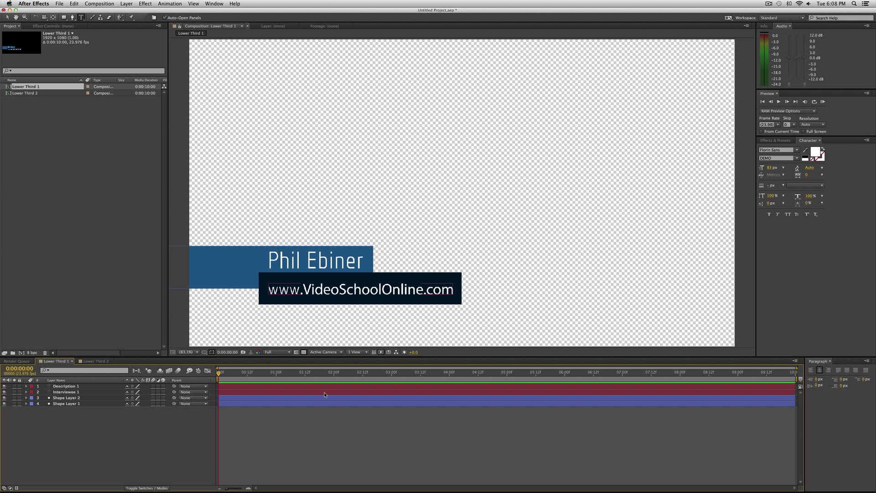
pyautogui.doubleClick(30, 93)
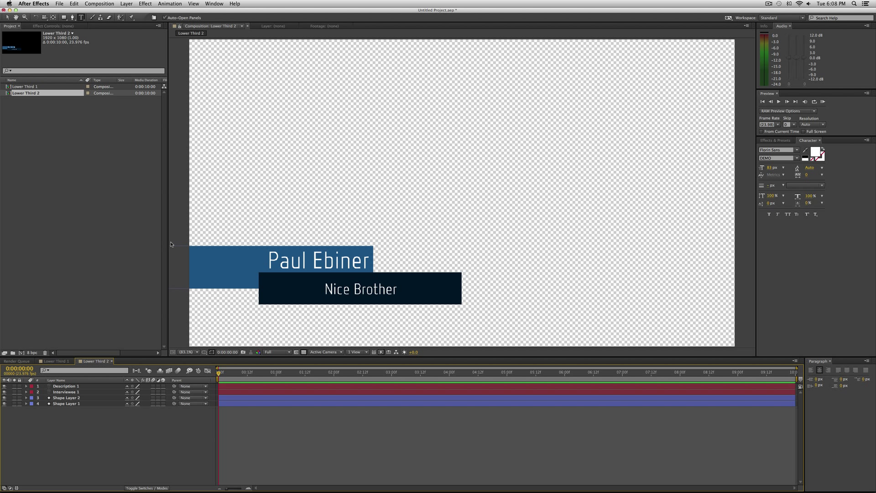
pyautogui.press('super+Tab')
pyautogui.press('super+Tab')
pyautogui.press('super+Tab')
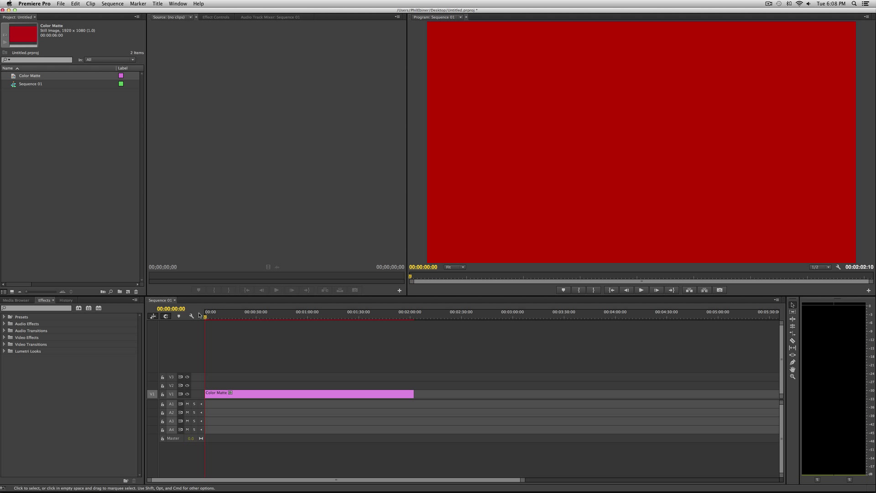
# Scrub partway through the red Color Matte sequence in Premiere Pro
pyautogui.moveTo(205, 315); pyautogui.dragTo(311, 315)
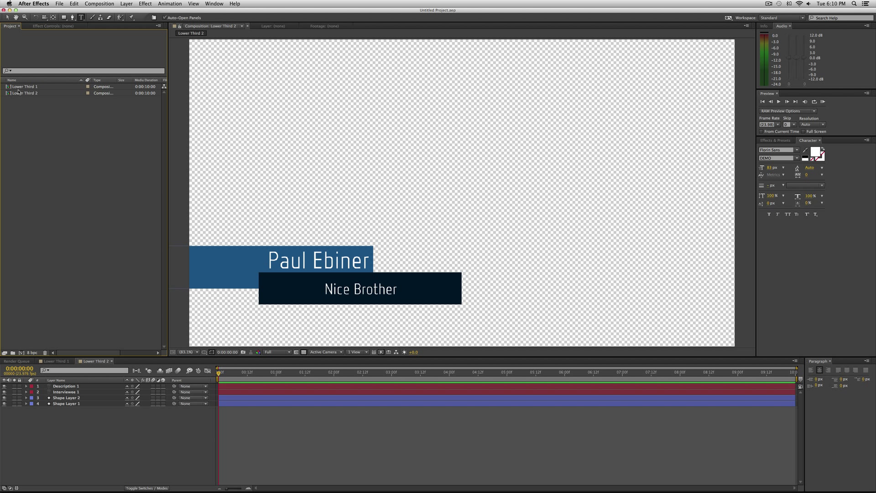
# Drag Lower Third 1 and Lower Third 2 from After Effects into Premiere Pro's Project panel
pyautogui.click(33, 87)
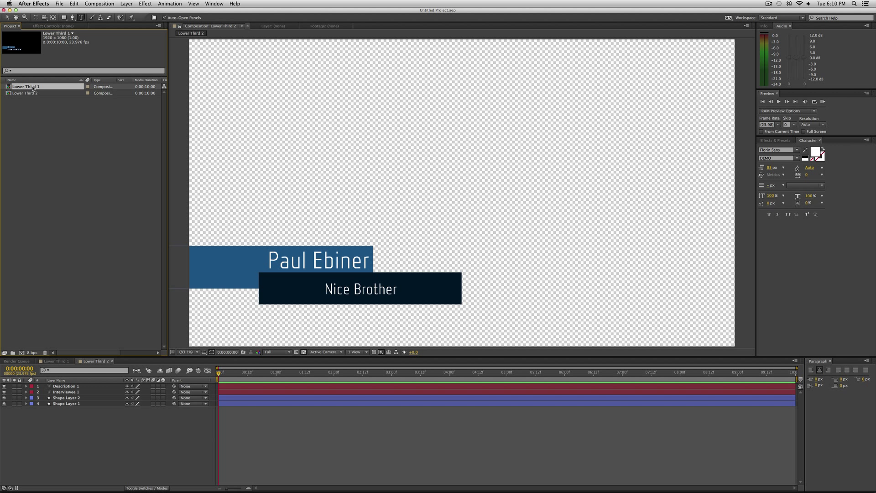
pyautogui.keyDown('shift'); pyautogui.click(34, 93); pyautogui.keyUp('shift')
pyautogui.moveTo(51, 94); pyautogui.dragTo(111, 169)
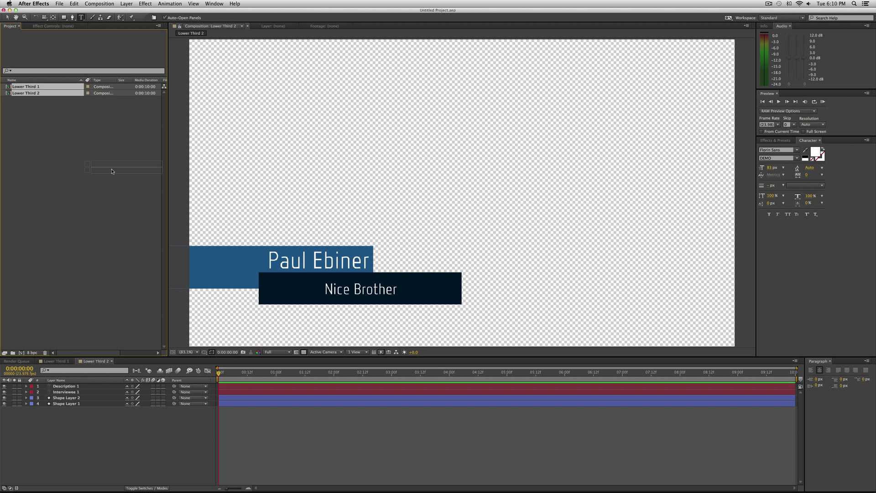
pyautogui.press('super+Tab')
pyautogui.moveTo(112, 171); pyautogui.dragTo(65, 140)
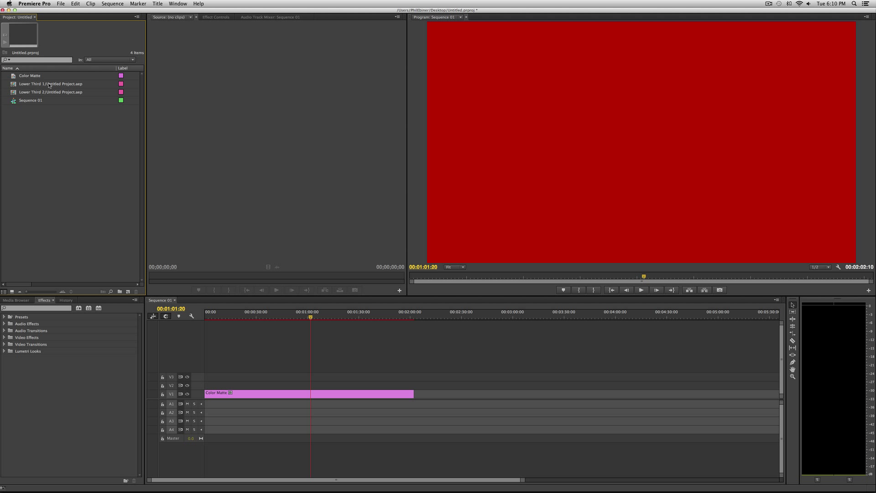
# Place Lower Third 1 and 2 on V2 over the red matte, preview, and return to After Effects
pyautogui.moveTo(48, 85); pyautogui.dragTo(209, 384)
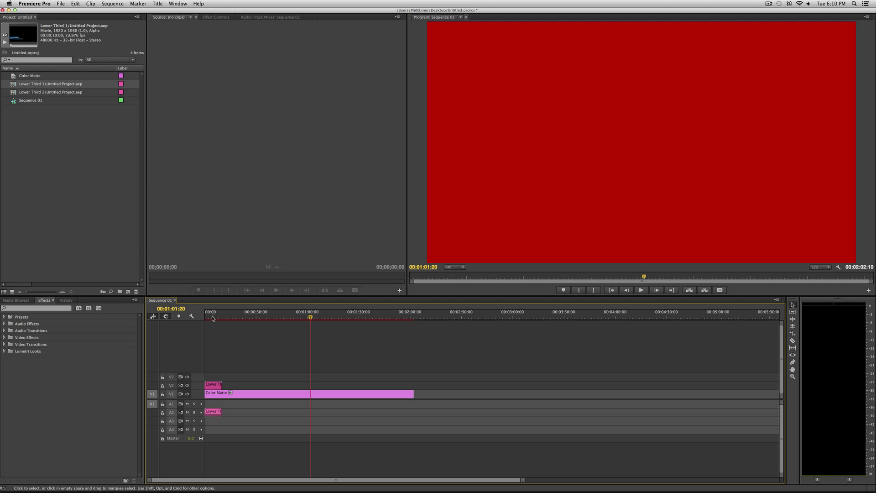
pyautogui.click(212, 317)
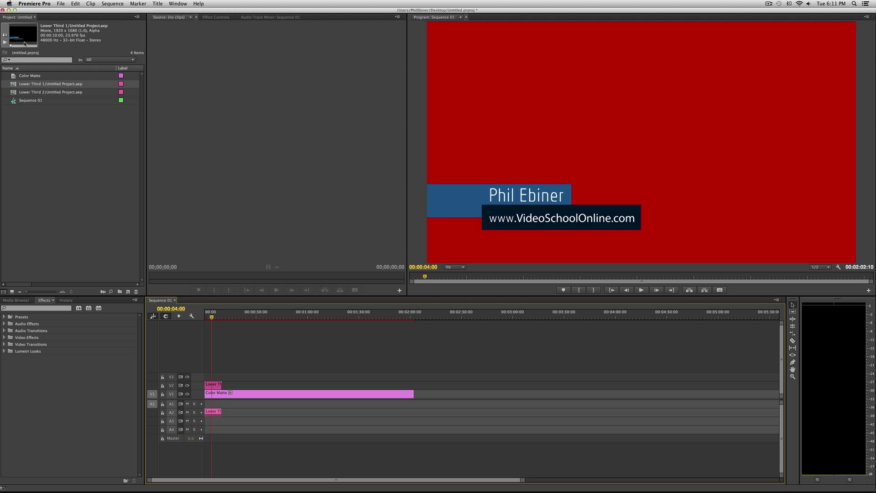
pyautogui.moveTo(37, 92); pyautogui.dragTo(230, 407)
pyautogui.click(241, 316)
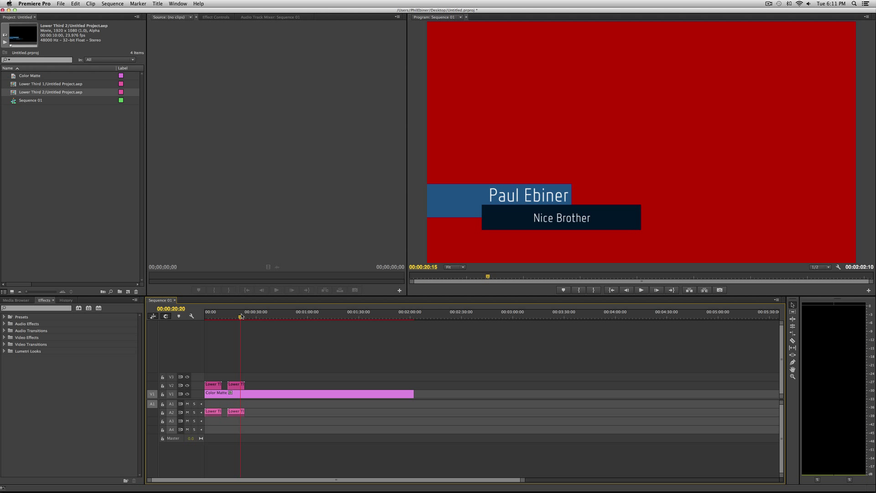
pyautogui.moveTo(240, 317); pyautogui.dragTo(216, 315)
pyautogui.press('super+Tab')
pyautogui.click(347, 245)
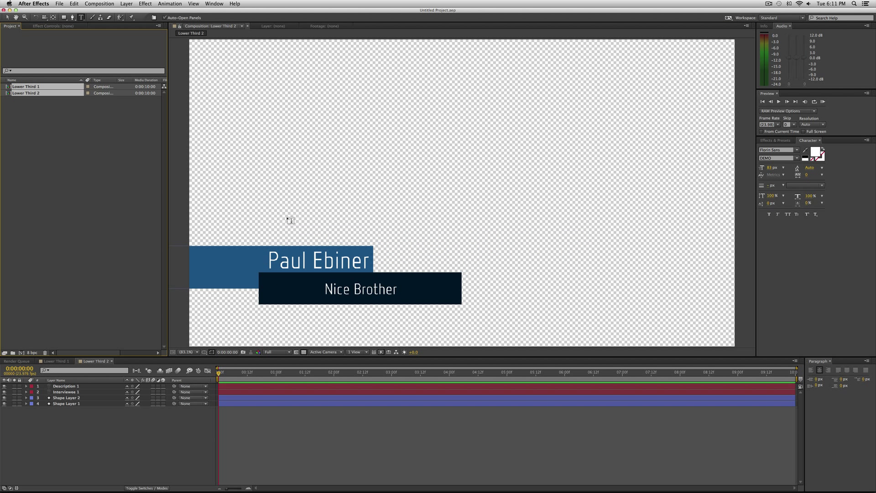
# Replace Lower Third 2's 'Nice Brother' description with 'Mean Brother'
pyautogui.press('super+Tab')
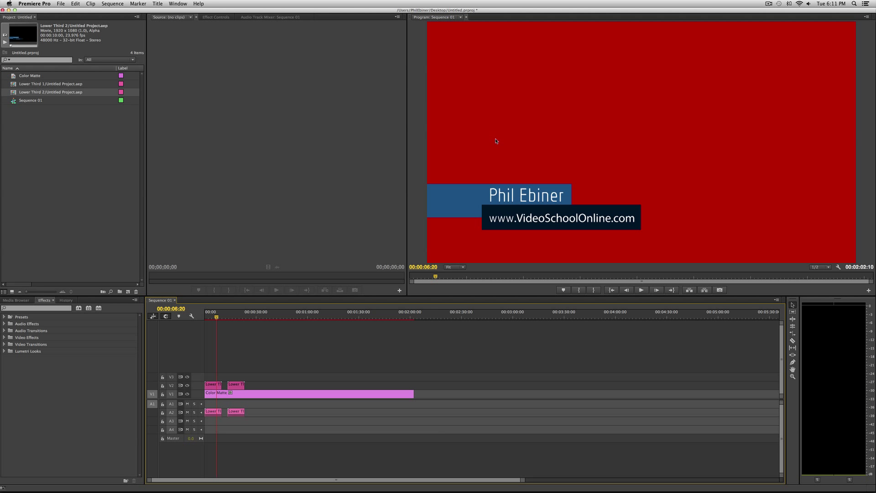
pyautogui.press('super+Tab')
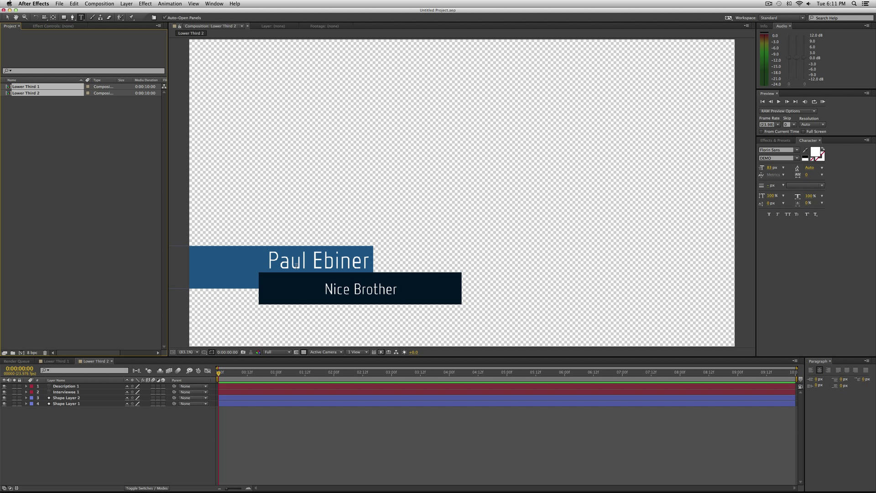
pyautogui.click(318, 263)
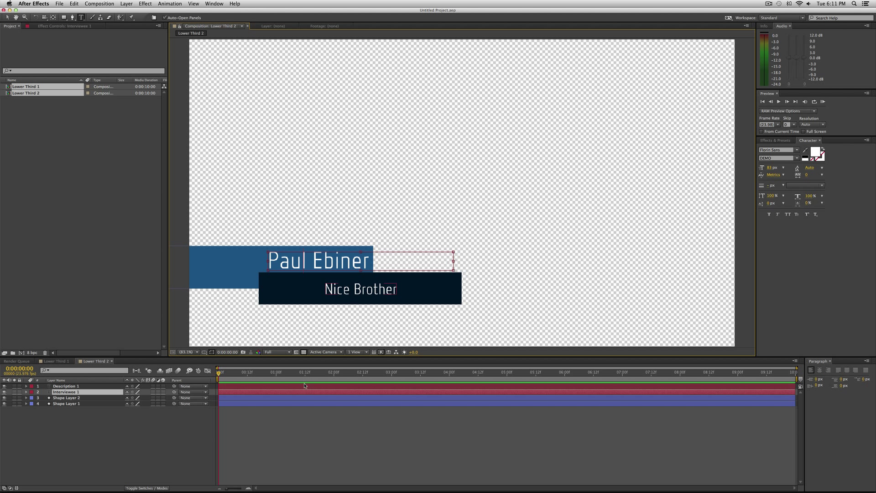
pyautogui.tripleClick(353, 288)
pyautogui.write('Mean Brother')
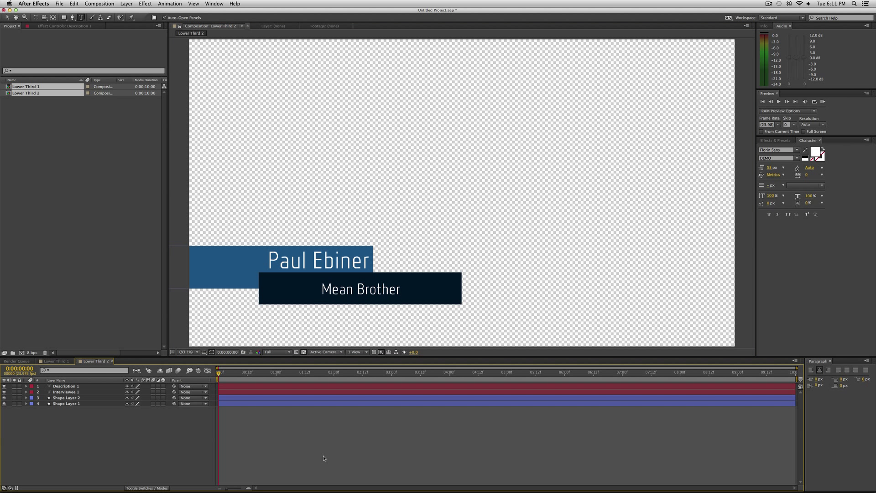
# Confirm in Premiere Pro that the second title now reads Mean Brother, then return to After Effects
pyautogui.press('super+Tab')
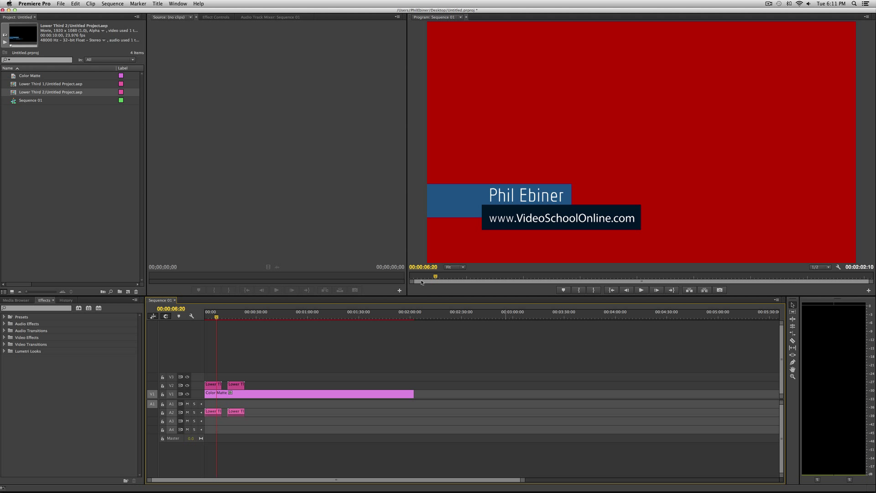
pyautogui.click(238, 315)
pyautogui.moveTo(238, 314)
pyautogui.mouseDown()
pyautogui.moveTo(228, 315)
pyautogui.moveTo(239, 314)
pyautogui.mouseUp()
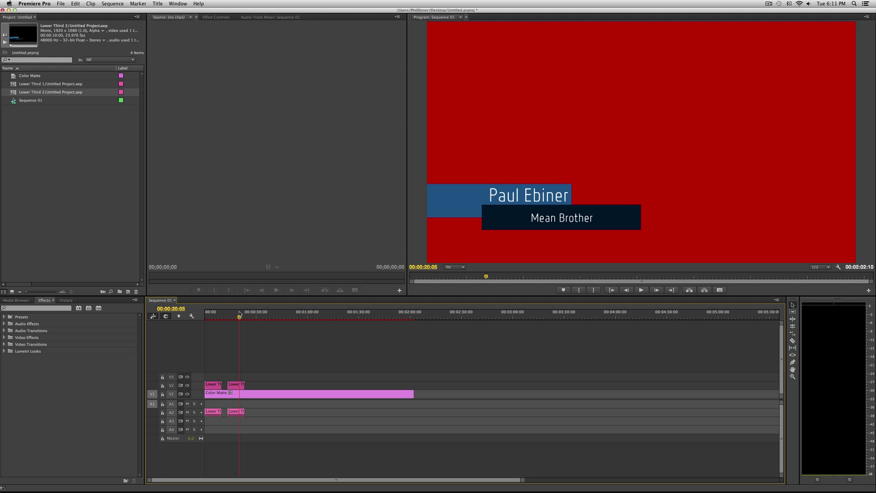
pyautogui.press('super+Tab')
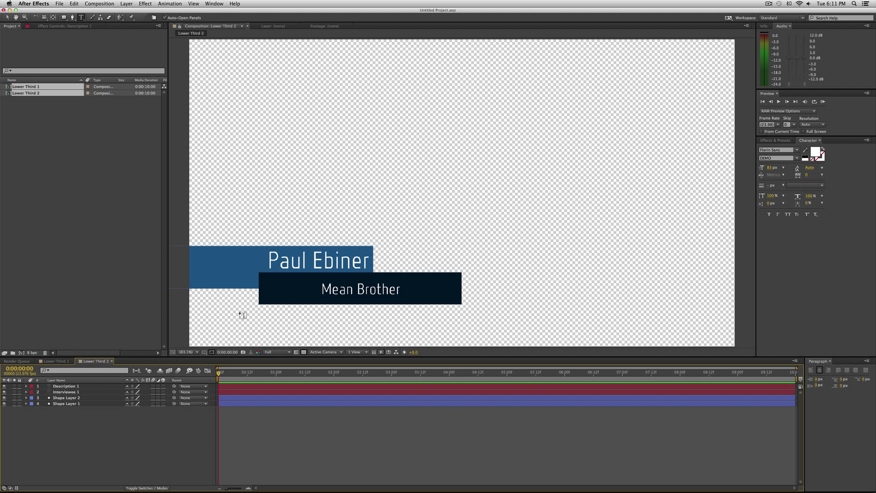
pyautogui.click(20, 115)
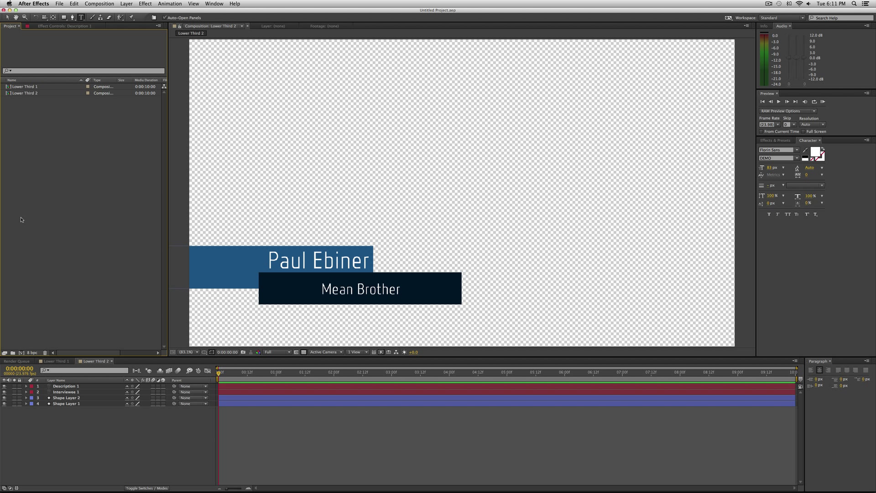
# Duplicate Lower Third 2 as Lower Third 3 and open it for editing
pyautogui.click(19, 92)
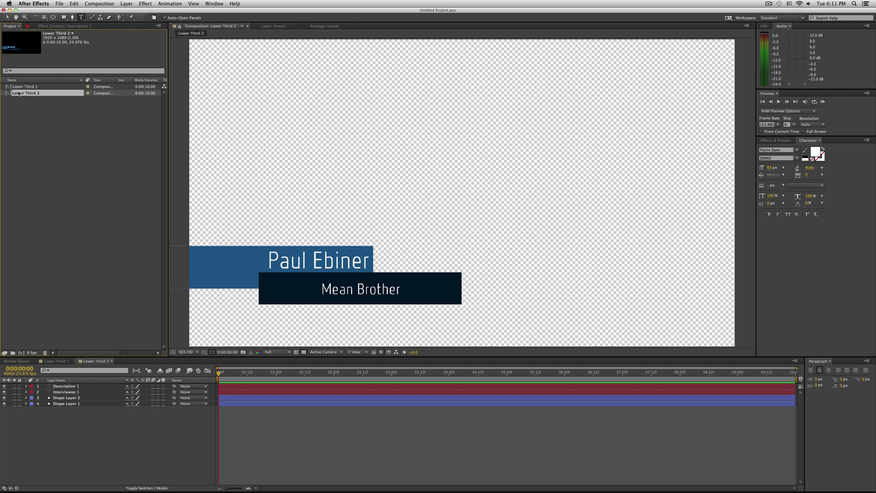
pyautogui.press('super+d')
pyautogui.click(31, 110)
pyautogui.doubleClick(20, 99)
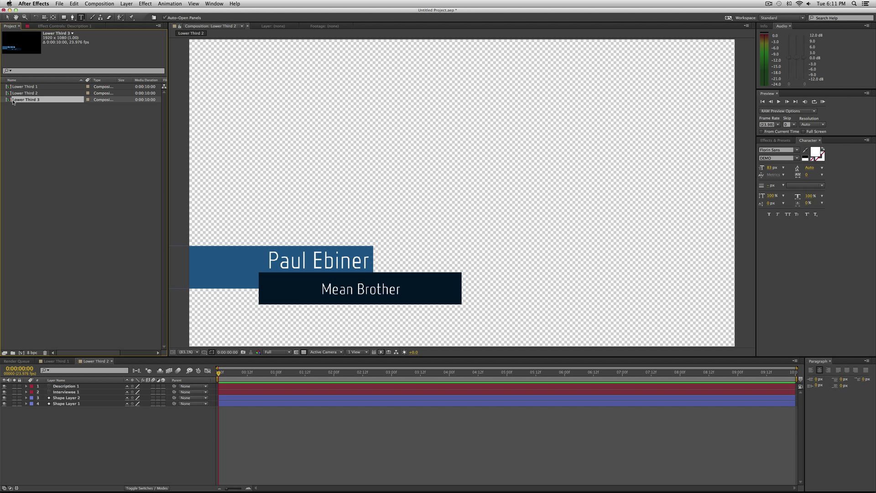
# Retype the name as the new interviewee's name and the description as 'student'
pyautogui.tripleClick(295, 259)
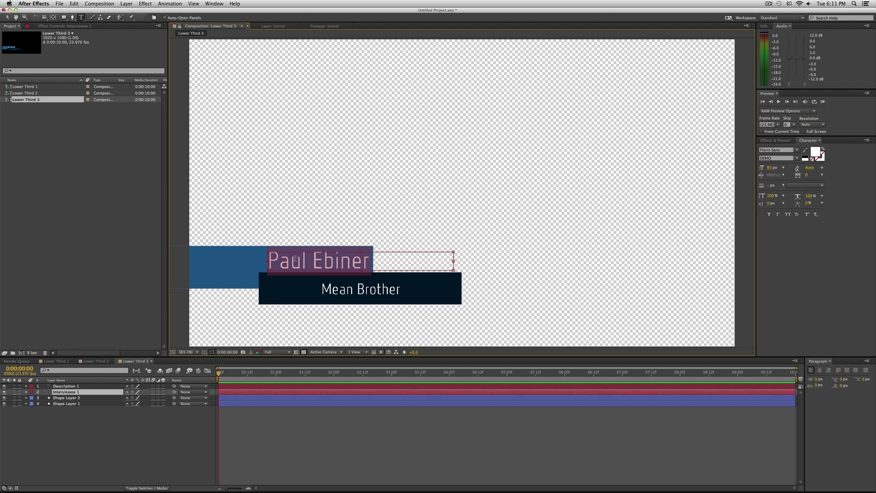
pyautogui.write('Emily')
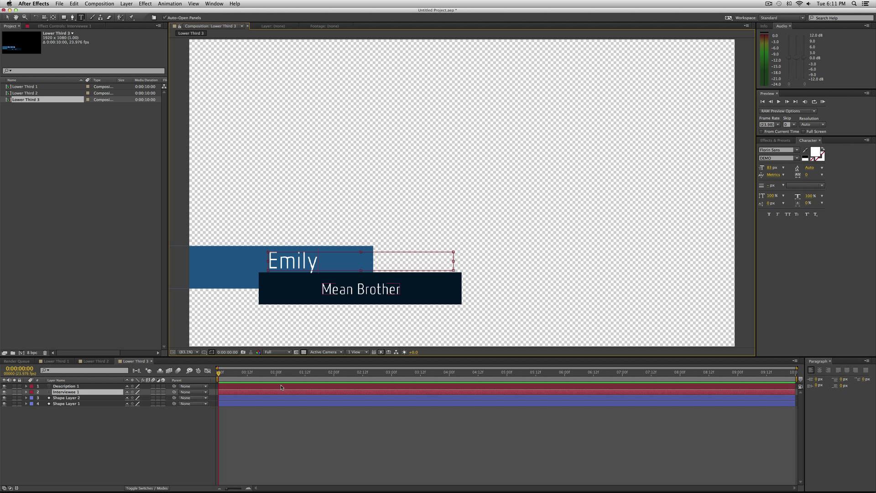
pyautogui.doubleClick(281, 386)
pyautogui.write('std')
pyautogui.press('BackSpace')
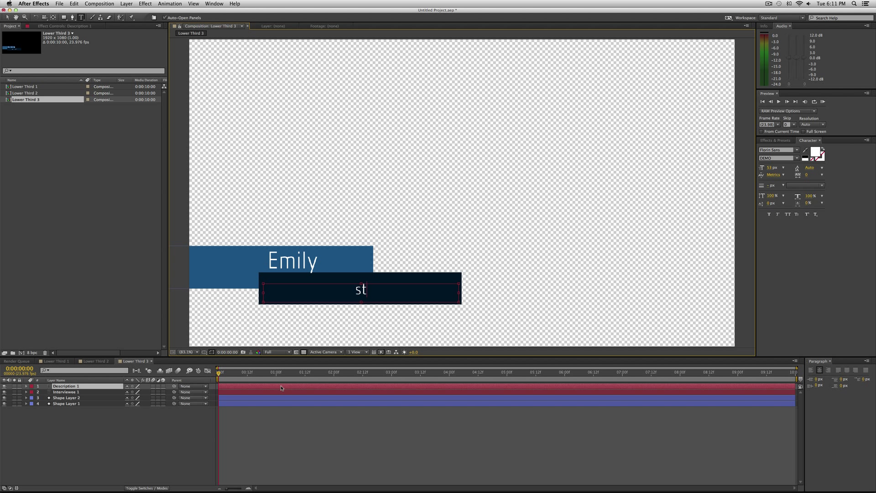
pyautogui.write('udent')
pyautogui.click(278, 409)
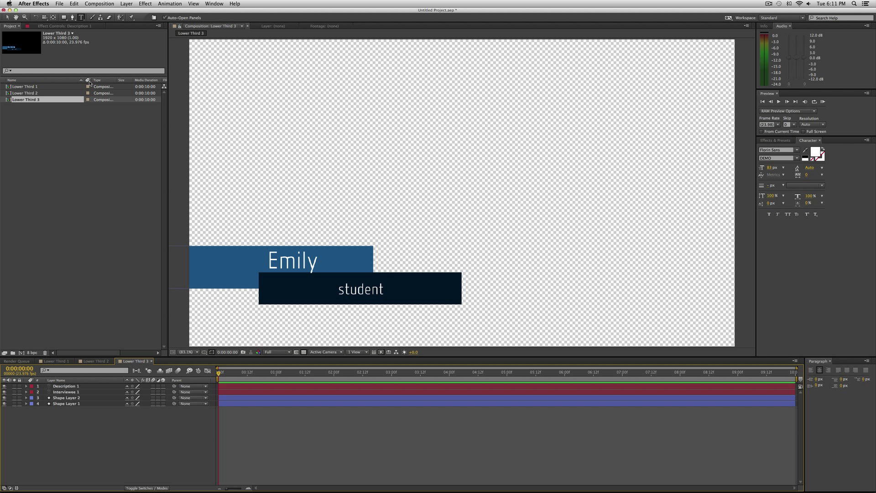
pyautogui.moveTo(50, 99); pyautogui.dragTo(71, 143)
# Place Lower Third 3 on V2 after the other clips and preview it at 33 seconds
pyautogui.press('super+Tab')
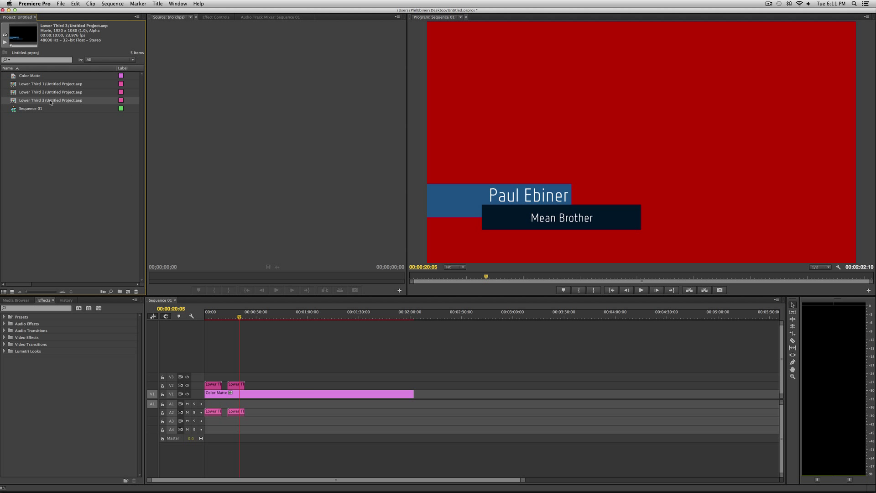
pyautogui.moveTo(51, 103); pyautogui.dragTo(254, 388)
pyautogui.click(262, 315)
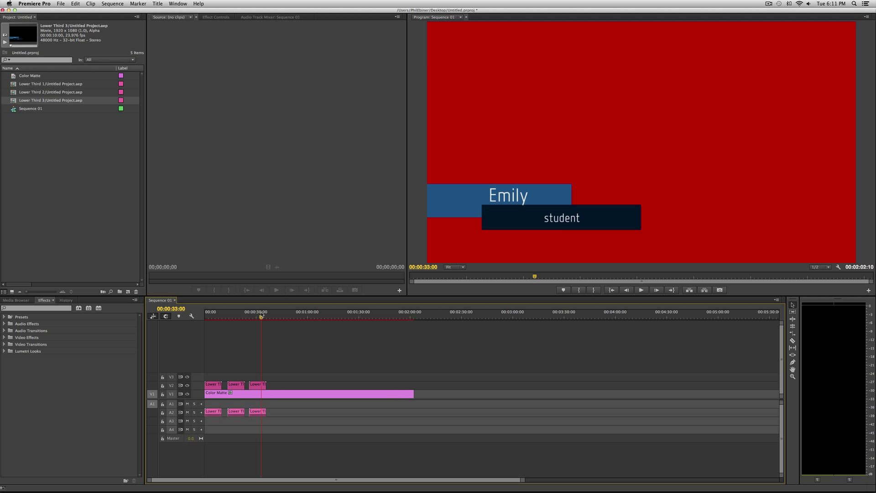